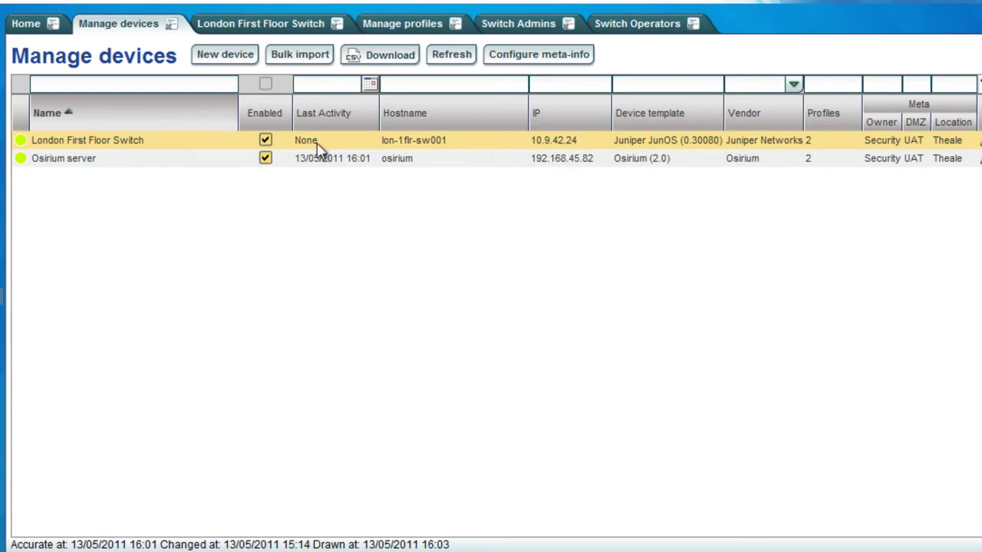
Step: Open the London First Floor Switch details and scroll to its tasks and VLAN task parameters
{"action": "double_click", "coordinate": [167, 148]}
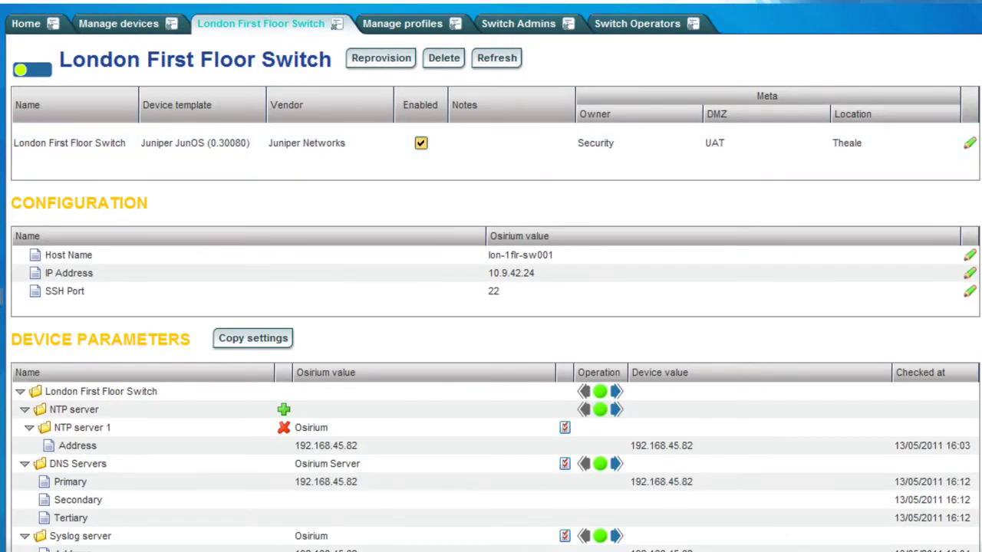
{"action": "scroll", "coordinate": [491, 307], "scroll_direction": "down", "scroll_amount": 15}
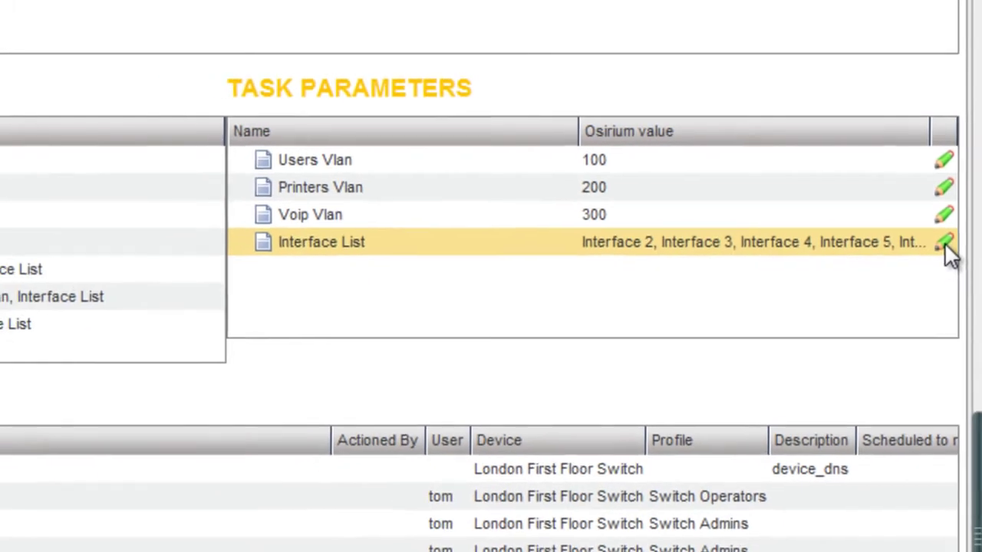
{"action": "left_click", "coordinate": [942, 256]}
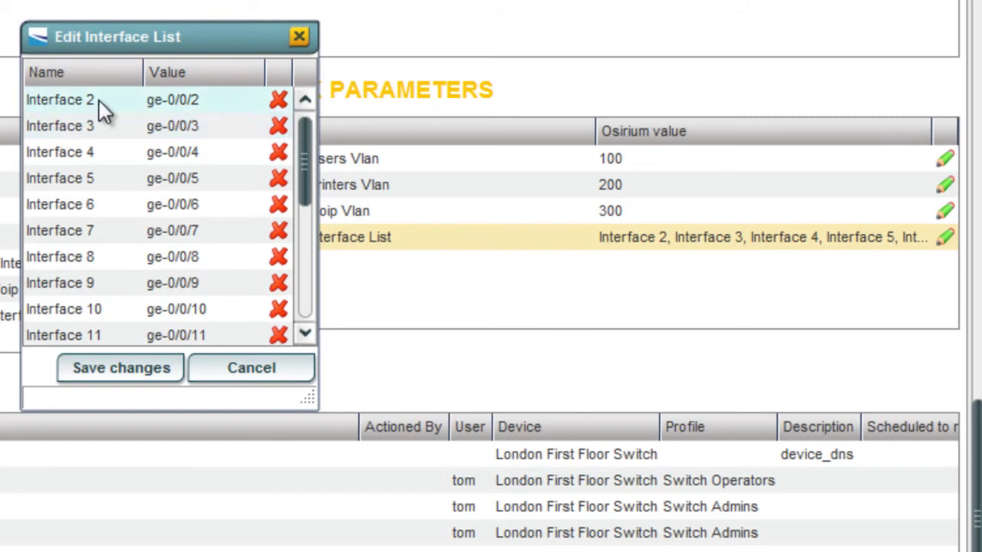
{"action": "mouse_move", "coordinate": [304, 148]}
{"action": "left_mouse_down"}
{"action": "mouse_move", "coordinate": [307, 296]}
{"action": "mouse_move", "coordinate": [299, 157]}
{"action": "left_mouse_up"}
{"action": "left_click", "coordinate": [267, 371]}
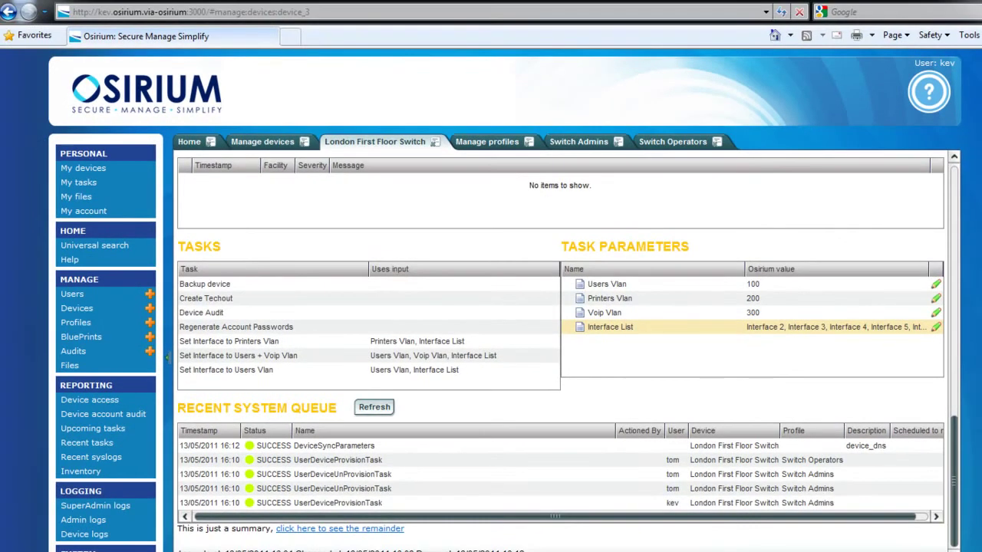
Step: In junos.xml, highlight the users VLAN membership command and its %(interface)s and %(users_vlan)s placeholders
{"action": "left_click", "coordinate": [360, 506]}
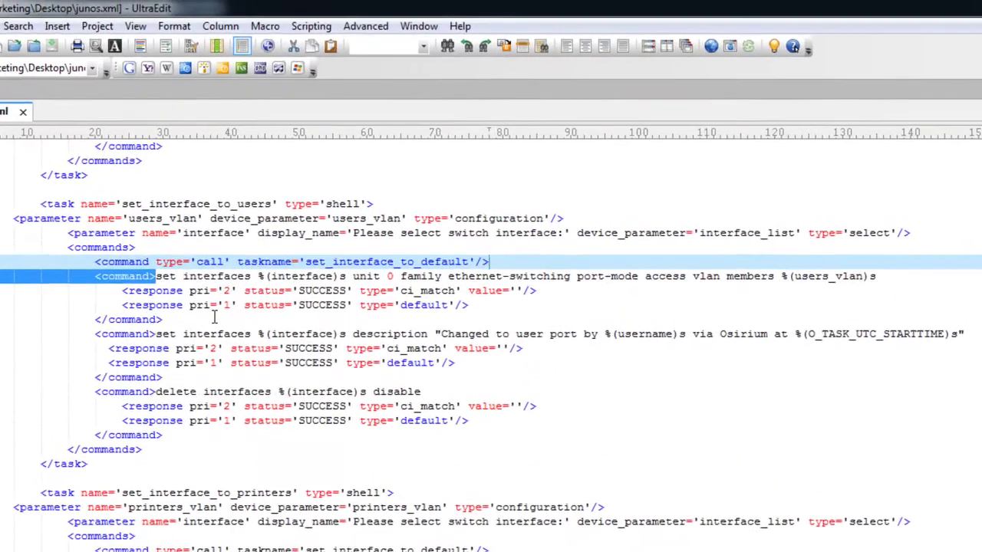
{"action": "left_click", "coordinate": [126, 292]}
{"action": "left_click_drag", "start_coordinate": [155, 276], "coordinate": [917, 276]}
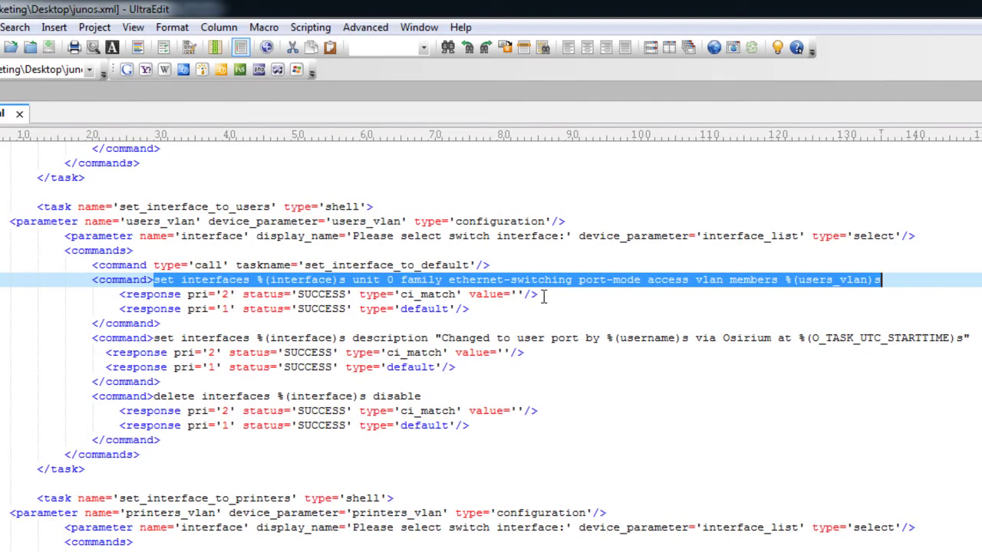
{"action": "left_click", "coordinate": [207, 281]}
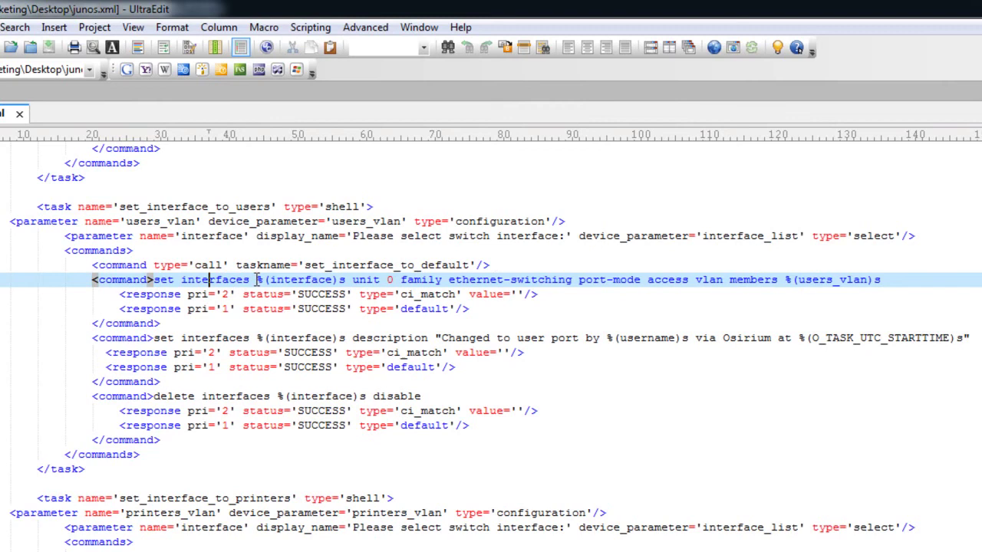
{"action": "left_click_drag", "start_coordinate": [257, 280], "coordinate": [347, 280]}
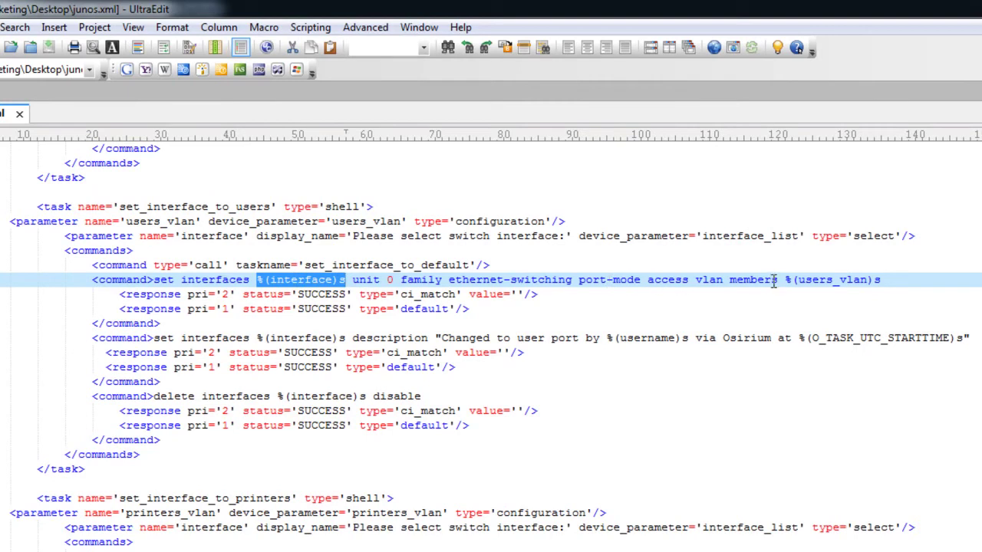
{"action": "left_click_drag", "start_coordinate": [785, 280], "coordinate": [884, 280]}
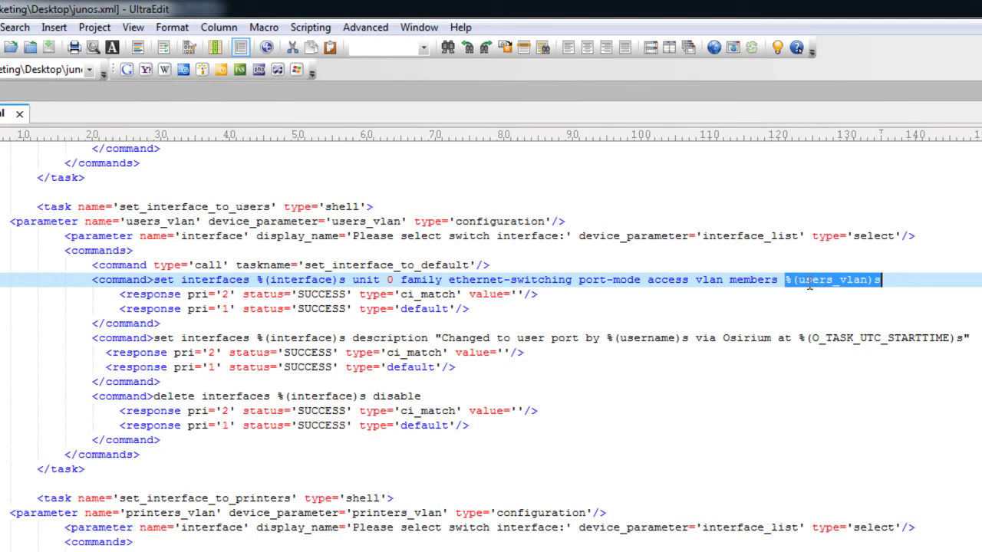
Step: Deselect the placeholders and point out the 'delete interfaces … disable' command that re-enables the interface
{"action": "left_click", "coordinate": [371, 328]}
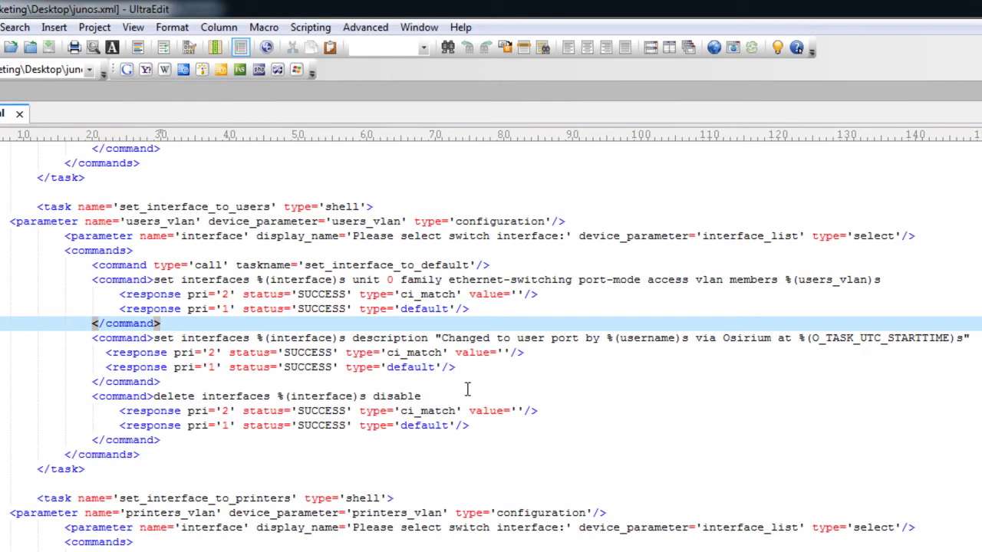
{"action": "left_click", "coordinate": [466, 397]}
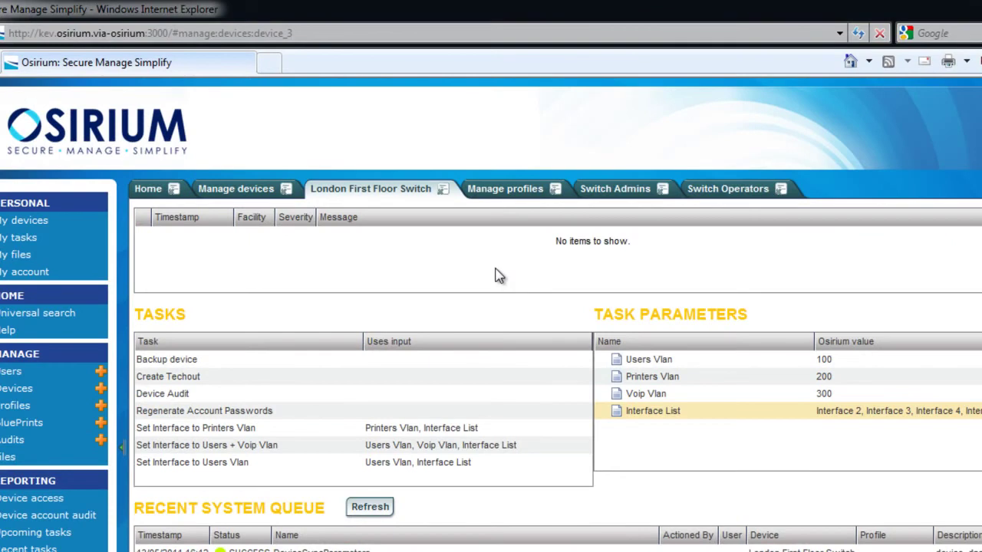
Step: Open the Switch Operators profile from the Manage profiles list
{"action": "left_click", "coordinate": [493, 192]}
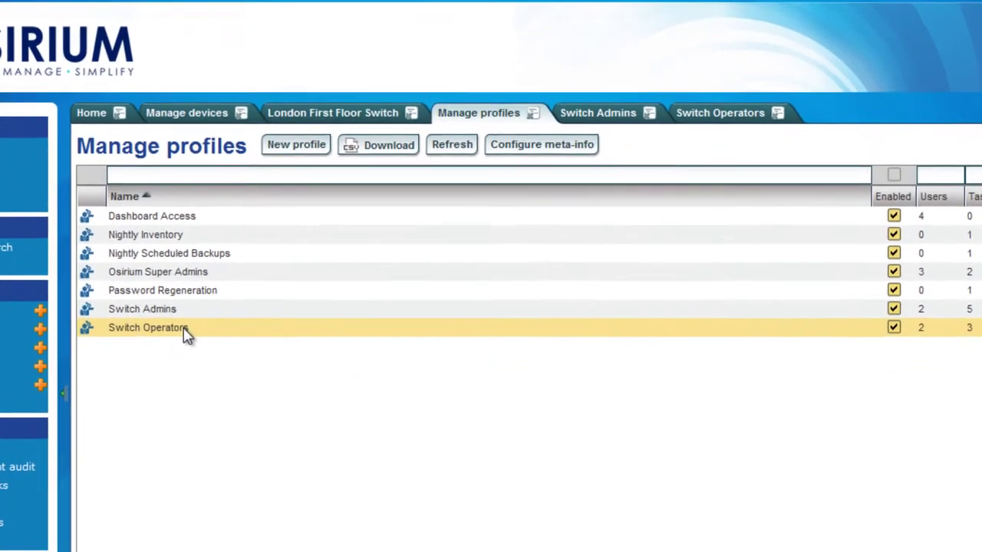
{"action": "double_click", "coordinate": [184, 333]}
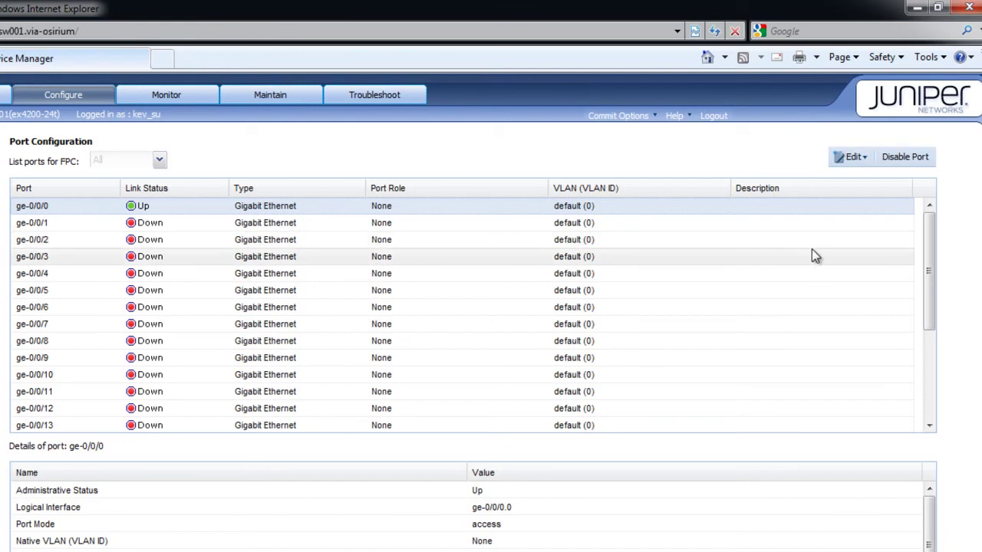
Step: Select port ge-0/0/5 in Port Configuration to see it still on VLAN default
{"action": "left_click", "coordinate": [624, 291]}
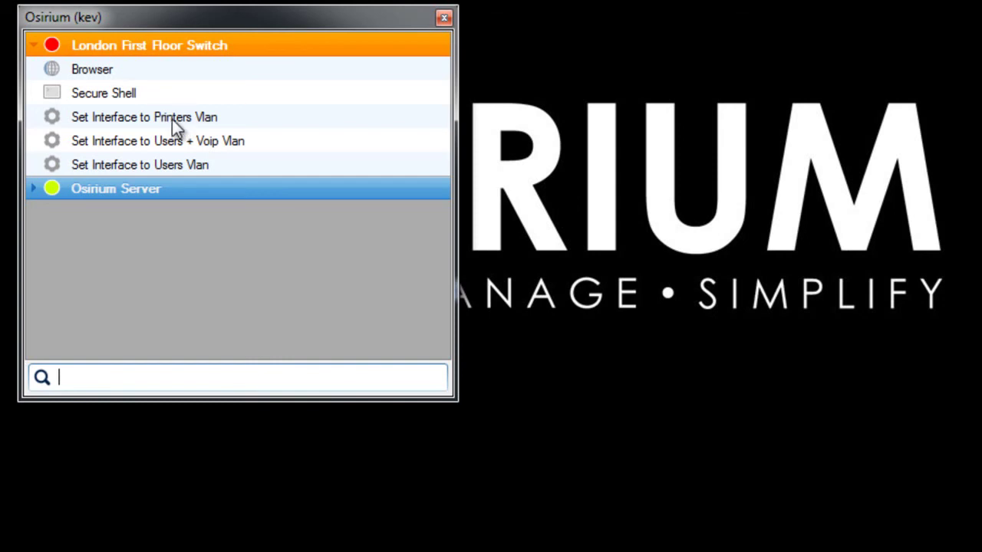
Step: Select Set Interface to Users Vlan under London First Floor Switch in the client window
{"action": "left_click", "coordinate": [205, 168]}
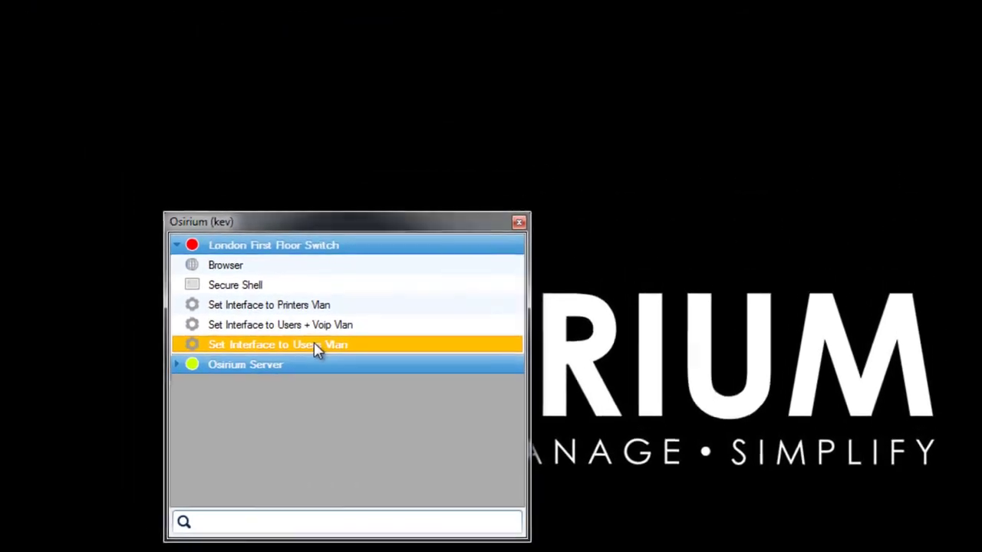
Step: Start the Set Interface to Users Vlan task with Interface 5 chosen, then return to the browser
{"action": "double_click", "coordinate": [313, 344]}
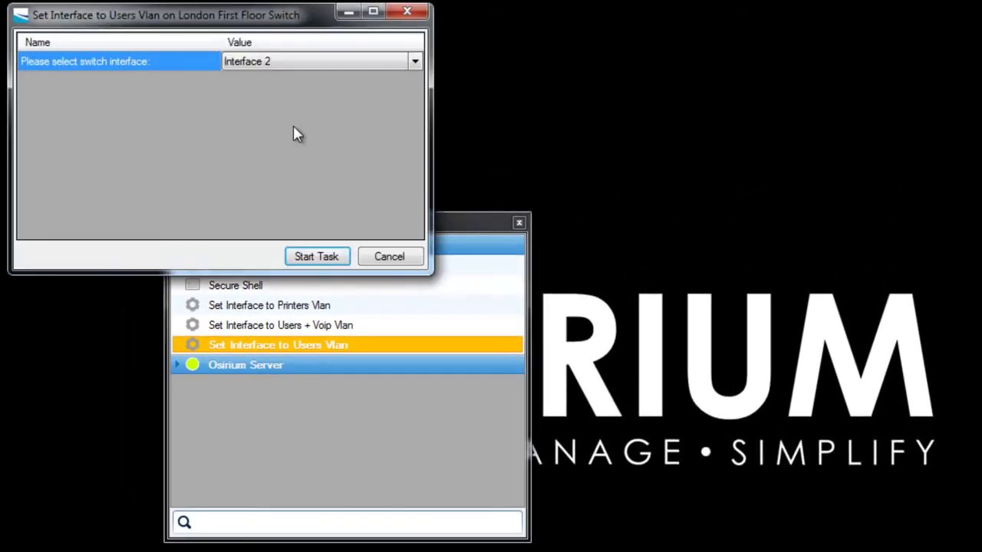
{"action": "left_click", "coordinate": [414, 65]}
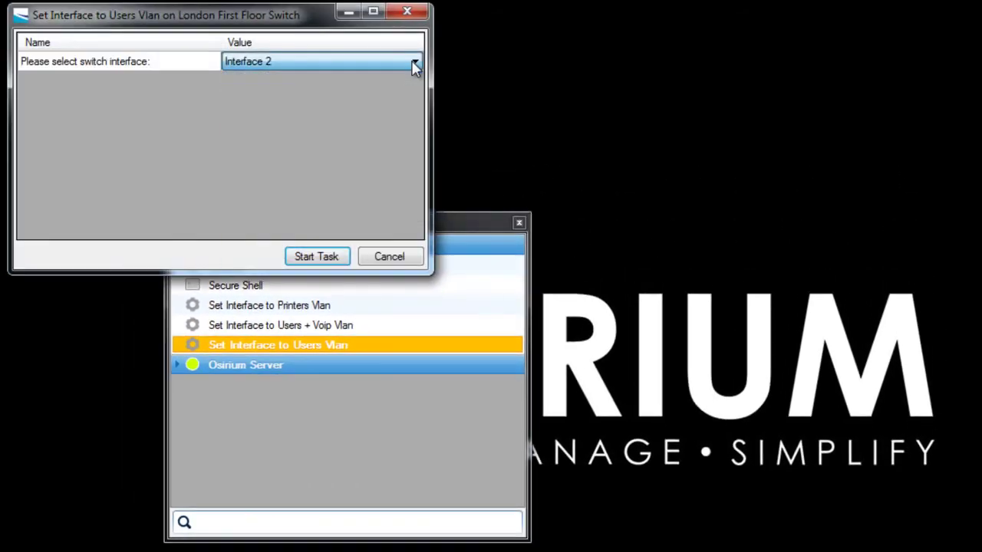
{"action": "left_click", "coordinate": [414, 65]}
{"action": "left_click", "coordinate": [307, 115]}
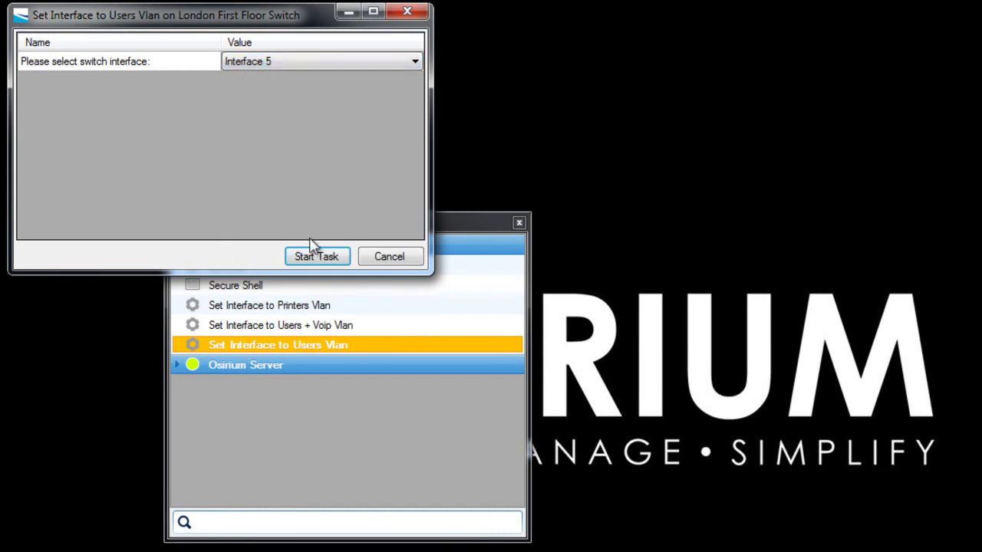
{"action": "left_click", "coordinate": [316, 253]}
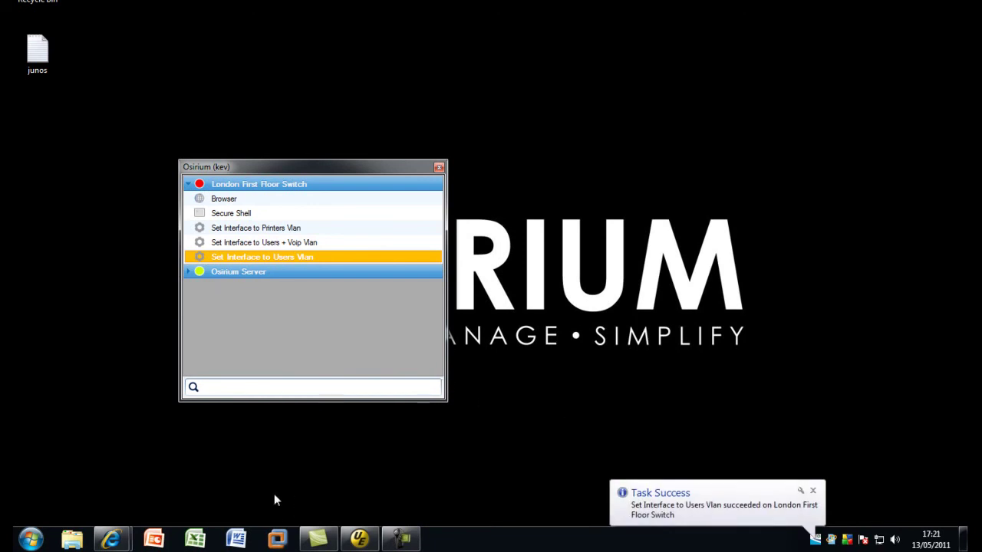
{"action": "left_click", "coordinate": [111, 540]}
Step: Reload the J-Web port list showing ge-0/0/5 on users (100), and widen the Description column
{"action": "left_click", "coordinate": [243, 470]}
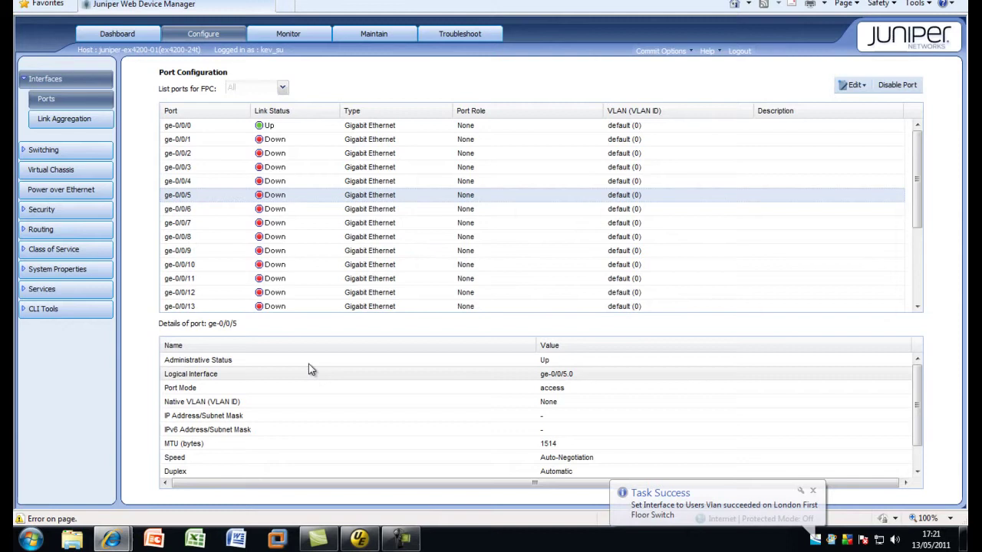
{"action": "left_click", "coordinate": [77, 98]}
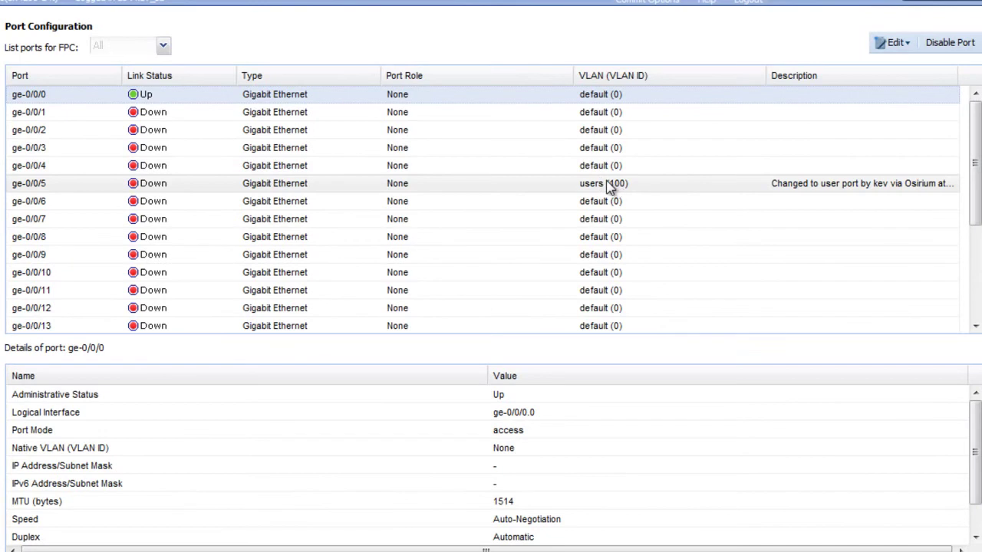
{"action": "left_click_drag", "start_coordinate": [766, 75], "coordinate": [673, 76]}
{"action": "left_click_drag", "start_coordinate": [866, 76], "coordinate": [948, 80]}
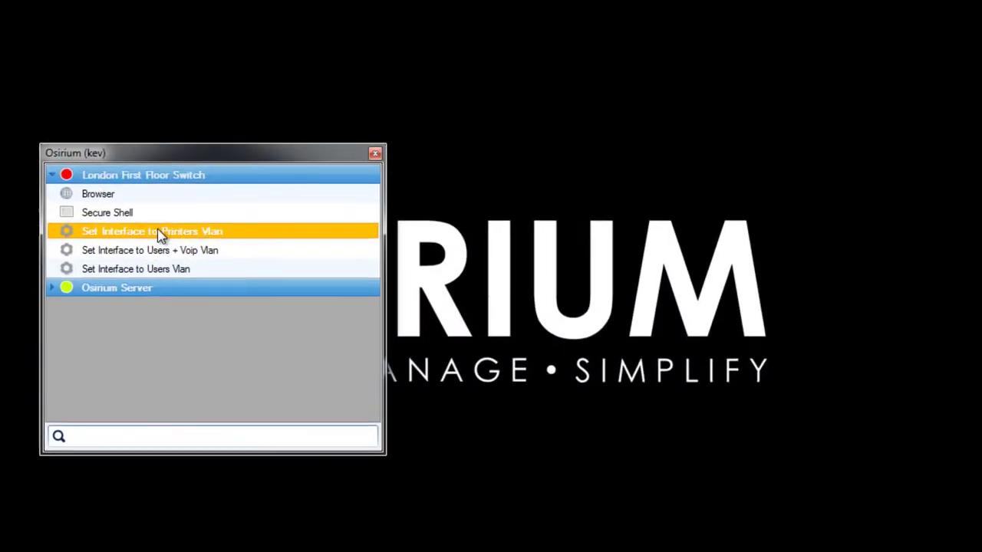
Step: Start the Set Interface to Printers Vlan task with Interface 6 chosen, then return to J-Web
{"action": "double_click", "coordinate": [157, 228]}
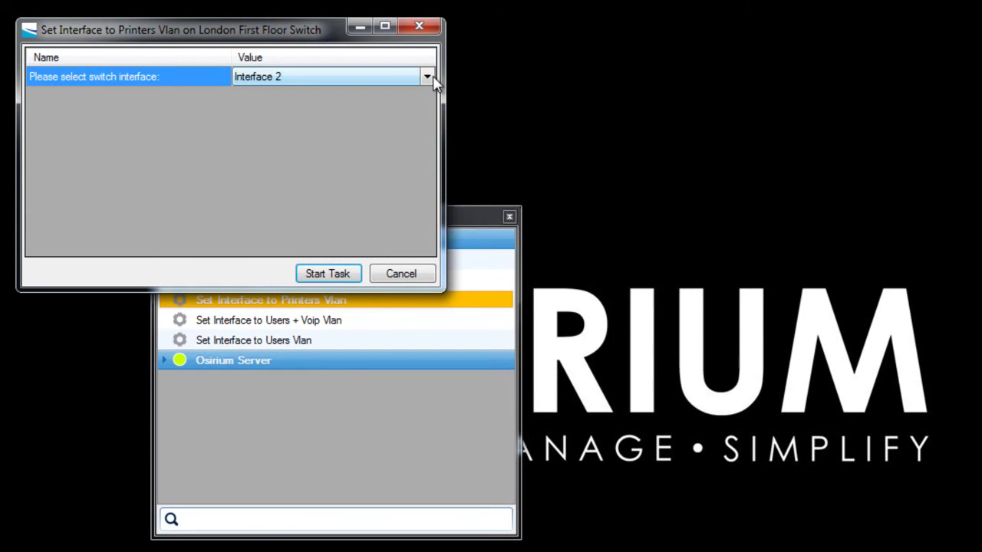
{"action": "left_click", "coordinate": [425, 78]}
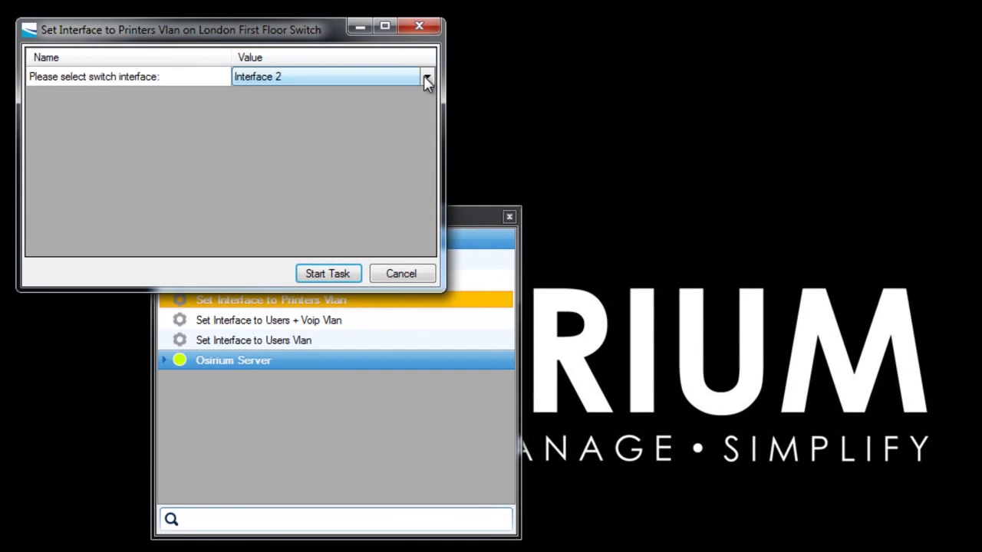
{"action": "left_click", "coordinate": [311, 153]}
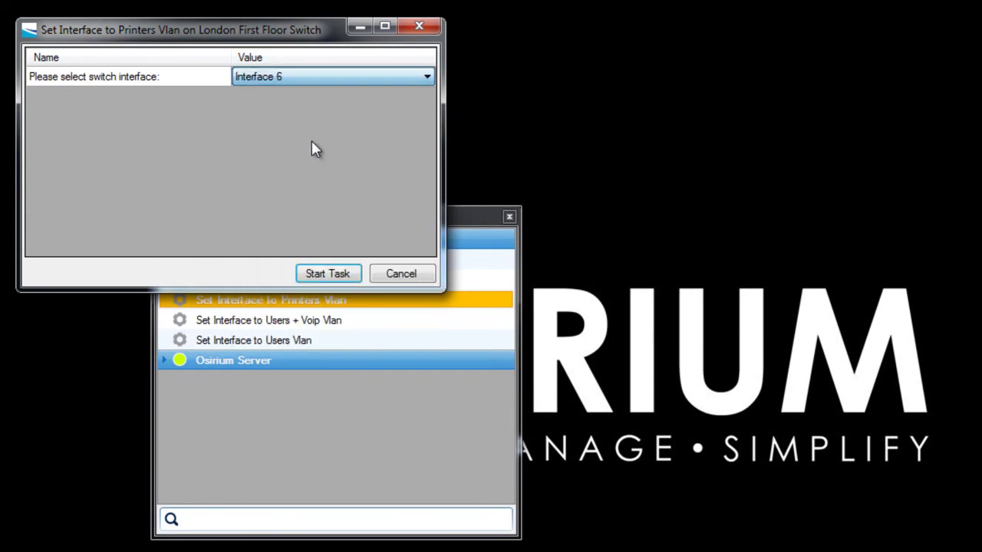
{"action": "left_click", "coordinate": [322, 274]}
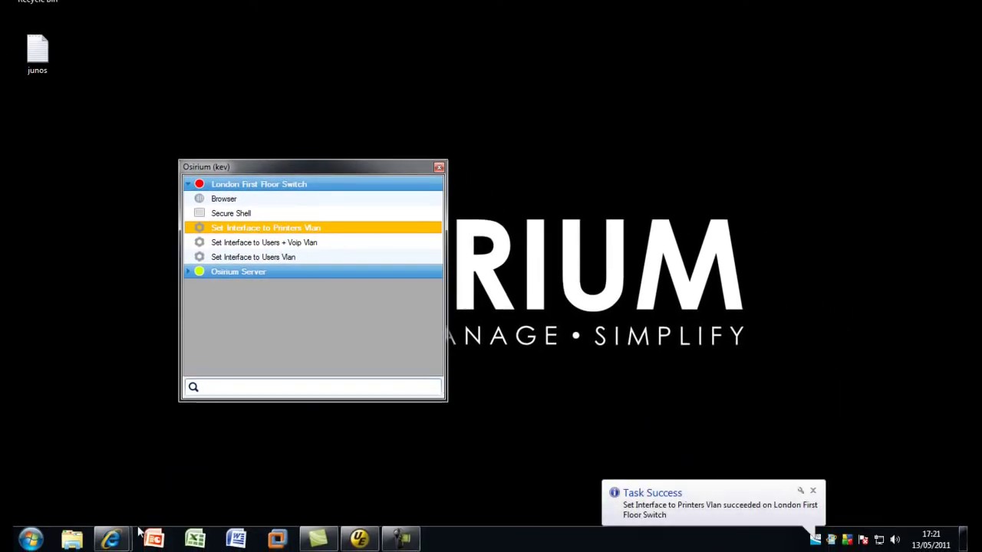
{"action": "left_click", "coordinate": [120, 543]}
{"action": "left_click", "coordinate": [221, 463]}
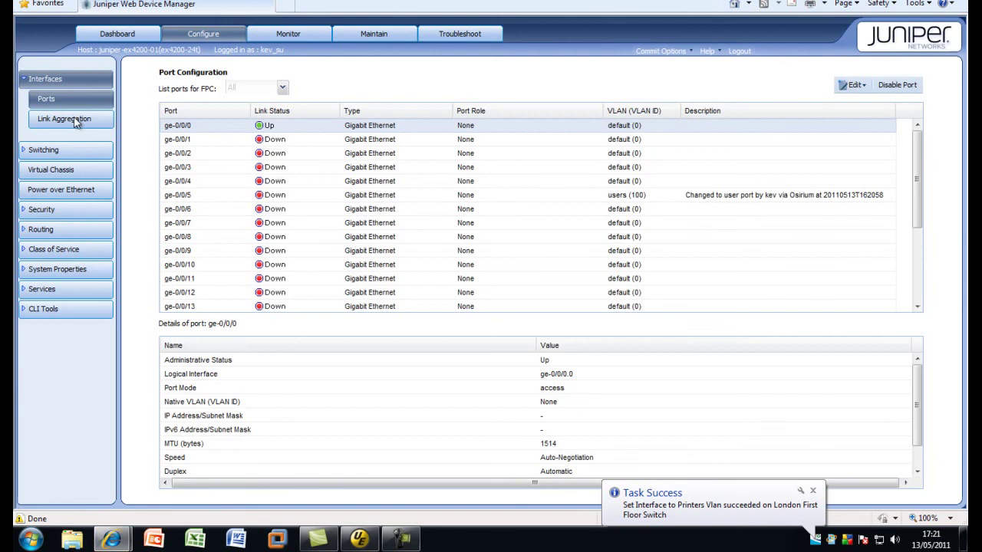
Step: Reload Ports, widen the Description column, and select ge-0/0/6, now on printers (200)
{"action": "left_click", "coordinate": [67, 105]}
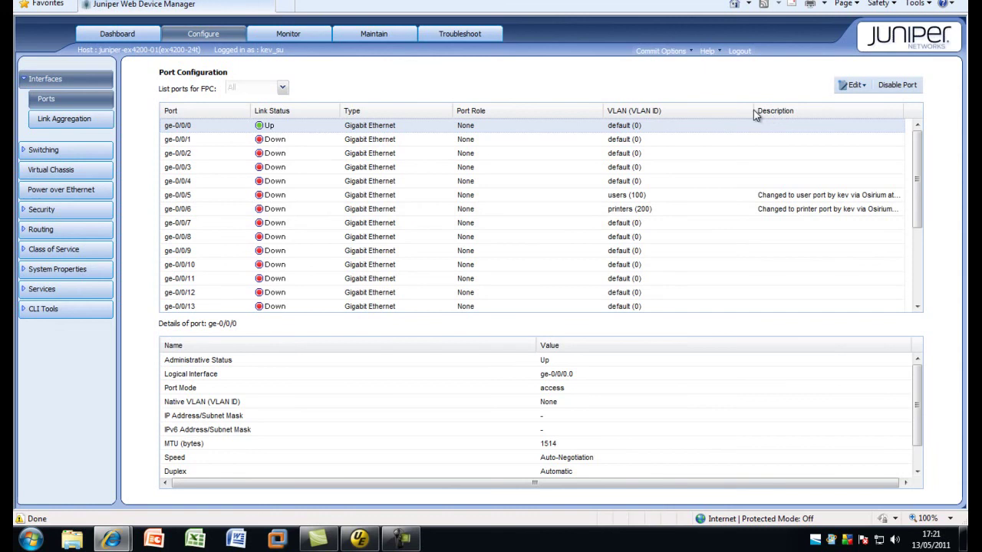
{"action": "left_click_drag", "start_coordinate": [755, 114], "coordinate": [710, 110]}
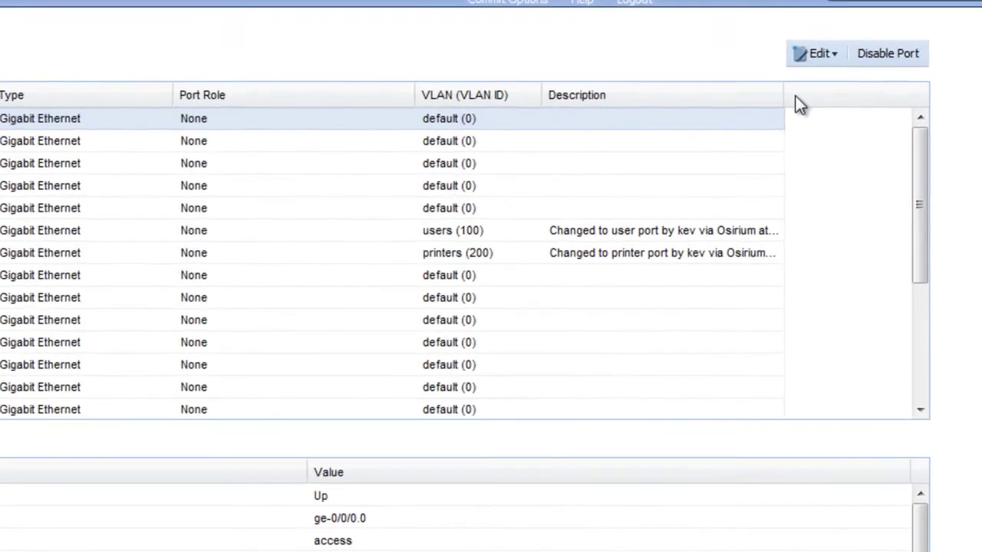
{"action": "left_click_drag", "start_coordinate": [783, 95], "coordinate": [879, 96]}
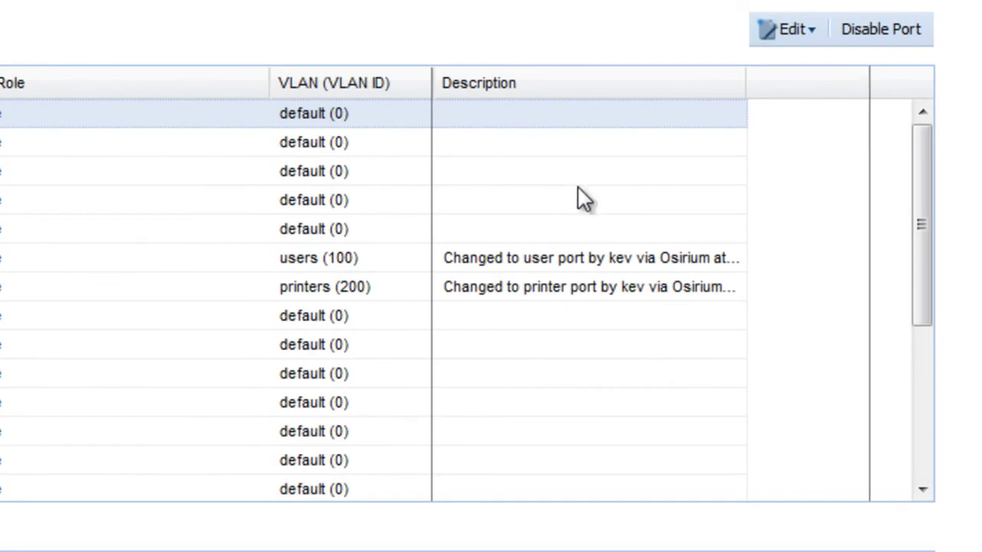
{"action": "left_click", "coordinate": [400, 293]}
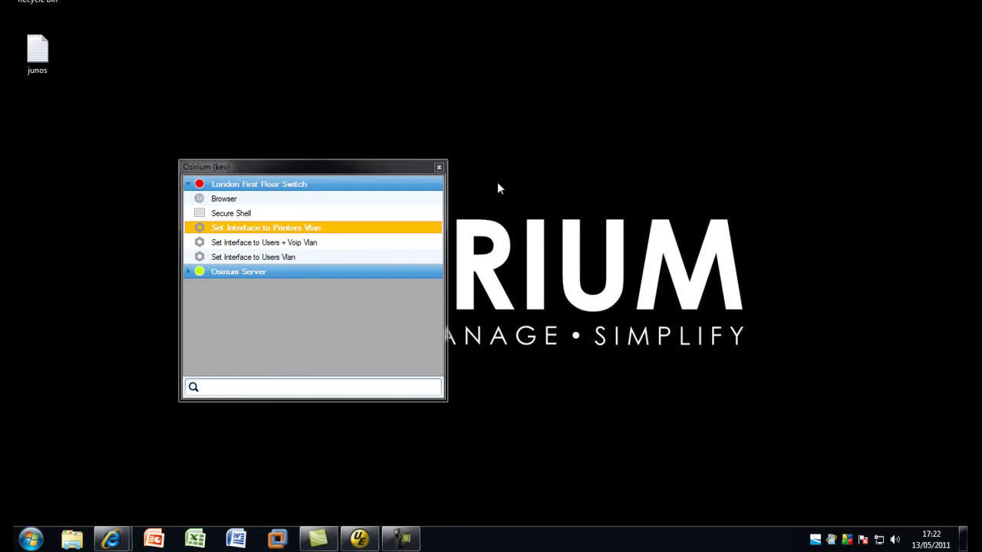
Step: Close the Osirium task launcher window so only the desktop with the Osirium logo remains
{"action": "left_click", "coordinate": [439, 167]}
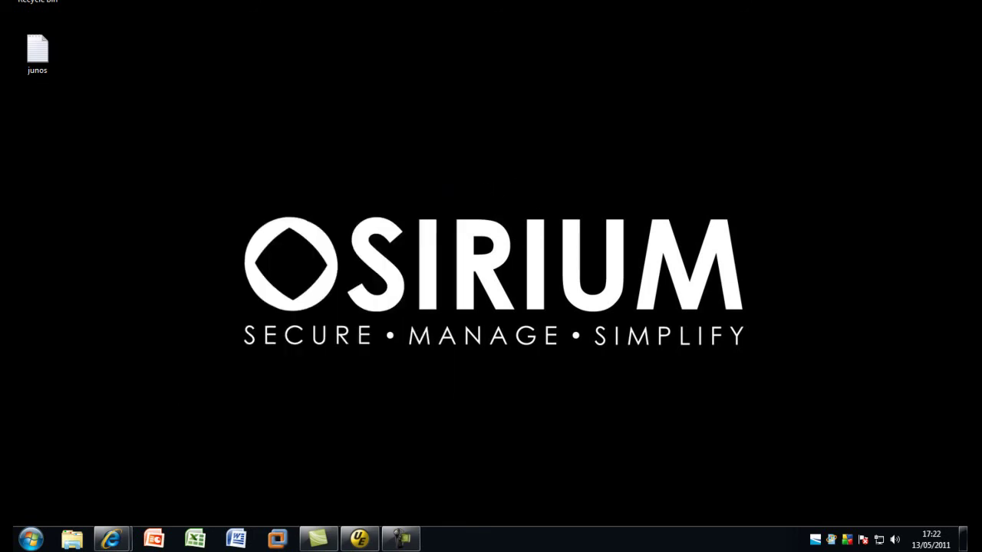